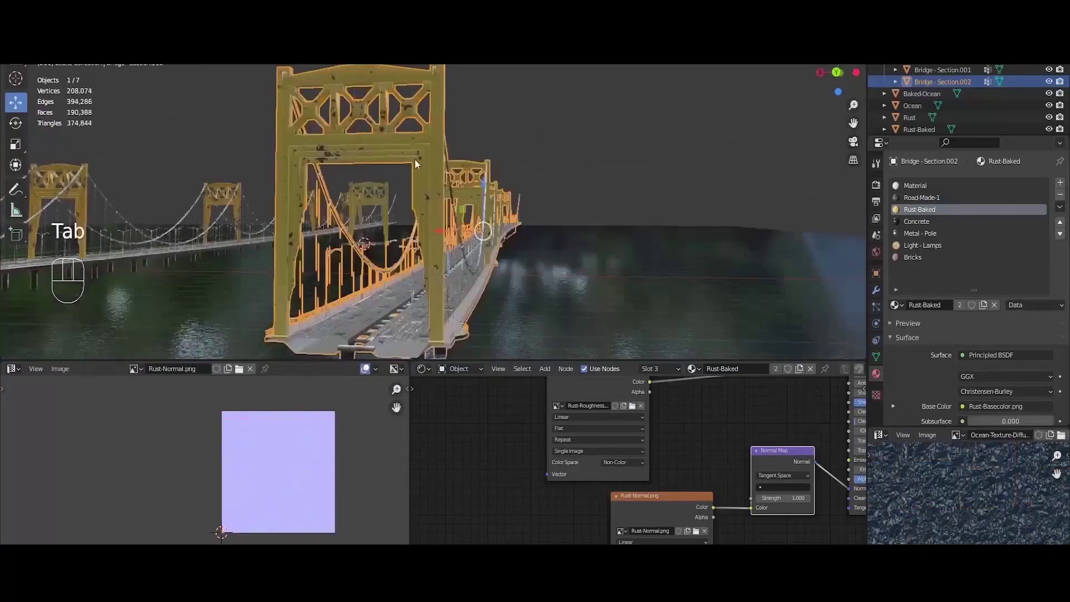
Set the Ocean material's X tiling to 50 and lower its Smoothness to about 0.16
key(Tab)
key(a)
key(a)
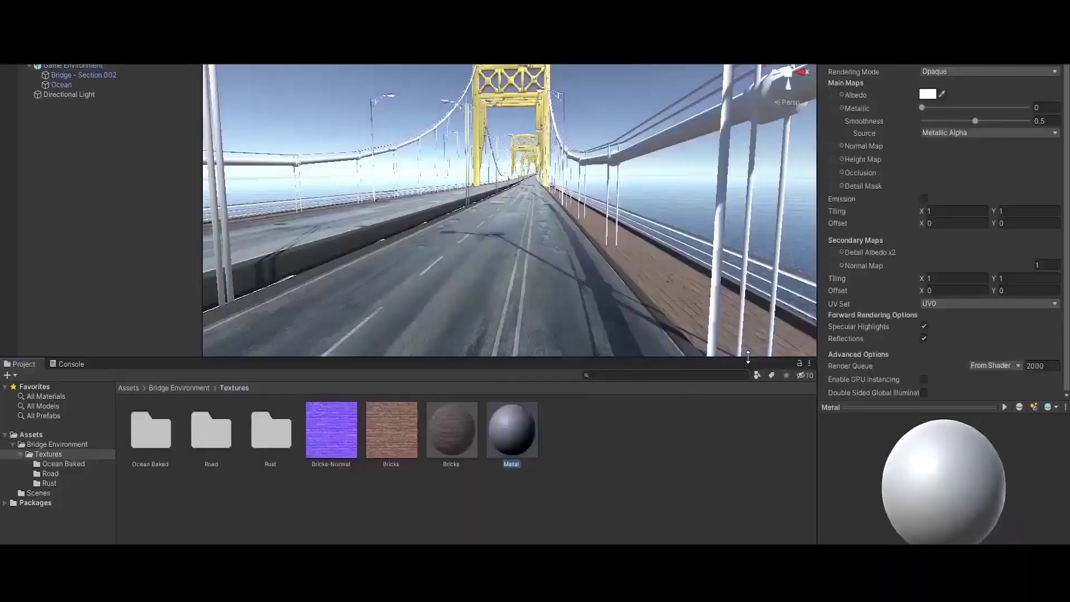
drag(975, 121, 941, 122)
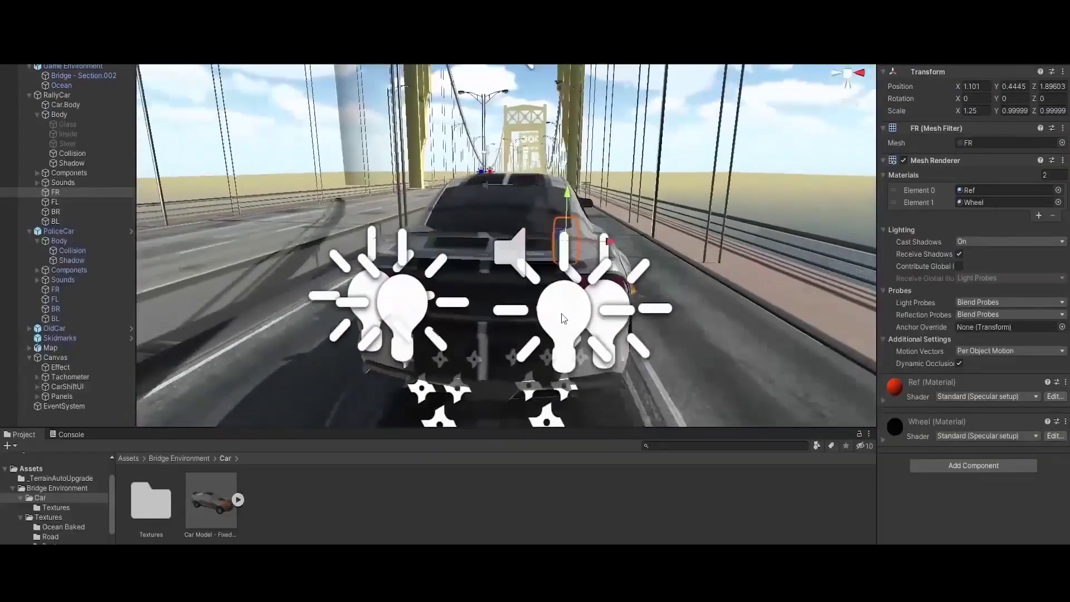
Hold the accelerate key in Play mode to speed the rally car along the bridge
key(Up)
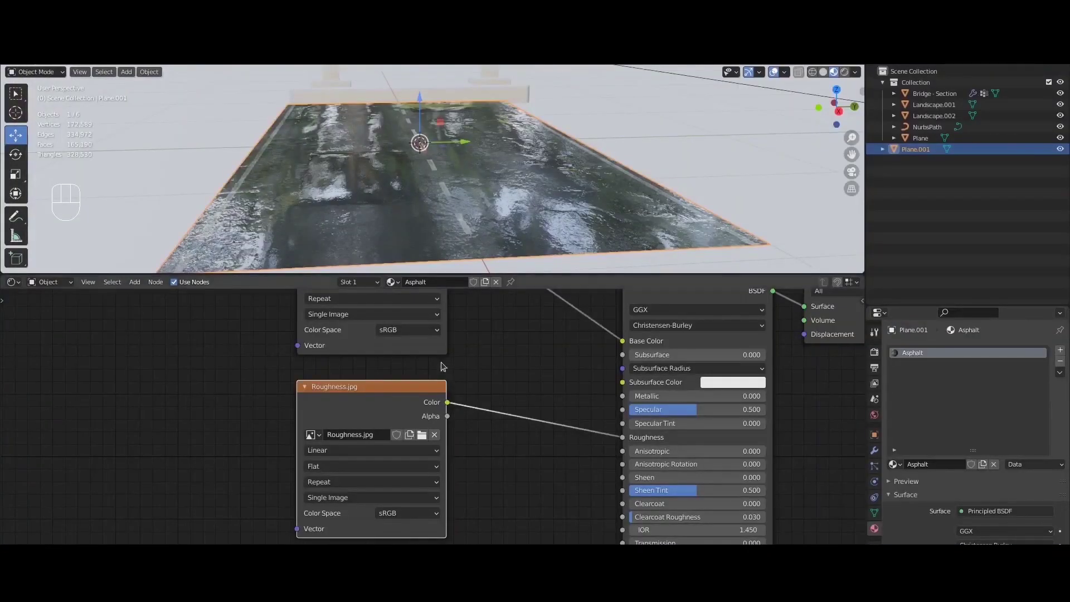
shift+scroll(419, 361, up, 3)
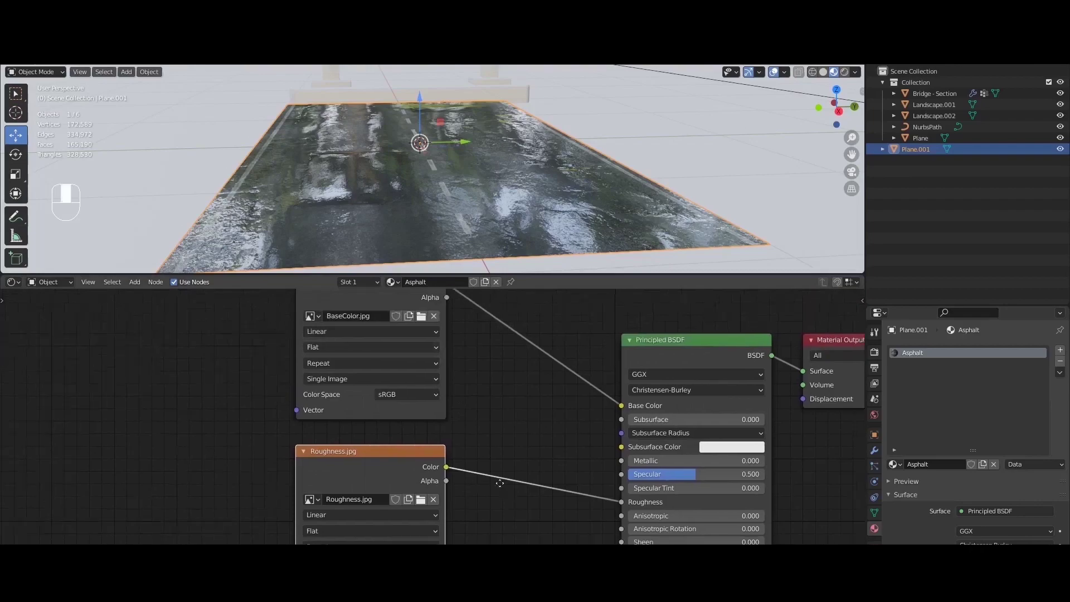
Maximize the Shader Editor and shift the asphalt roughness ColorRamp stops toward the dark end
key(ctrl+space)
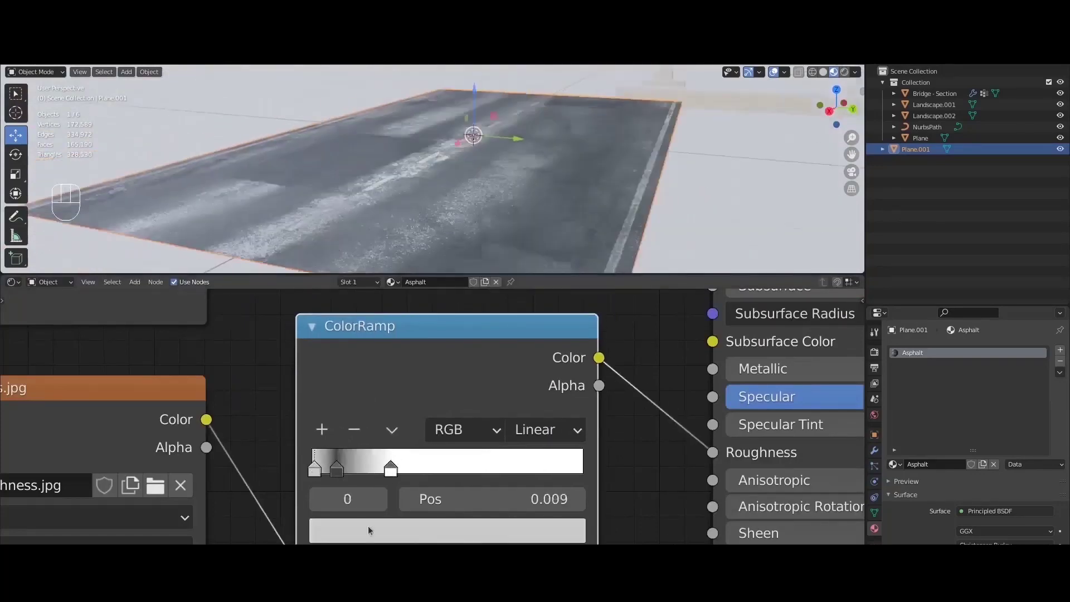
click(369, 531)
click(350, 473)
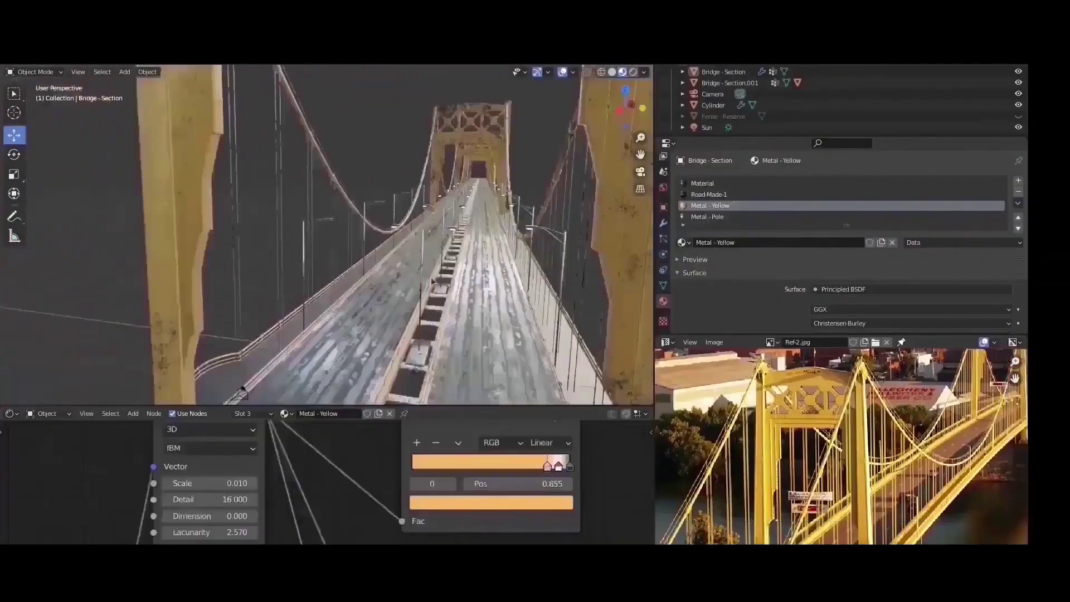
scroll(431, 277, up, 2)
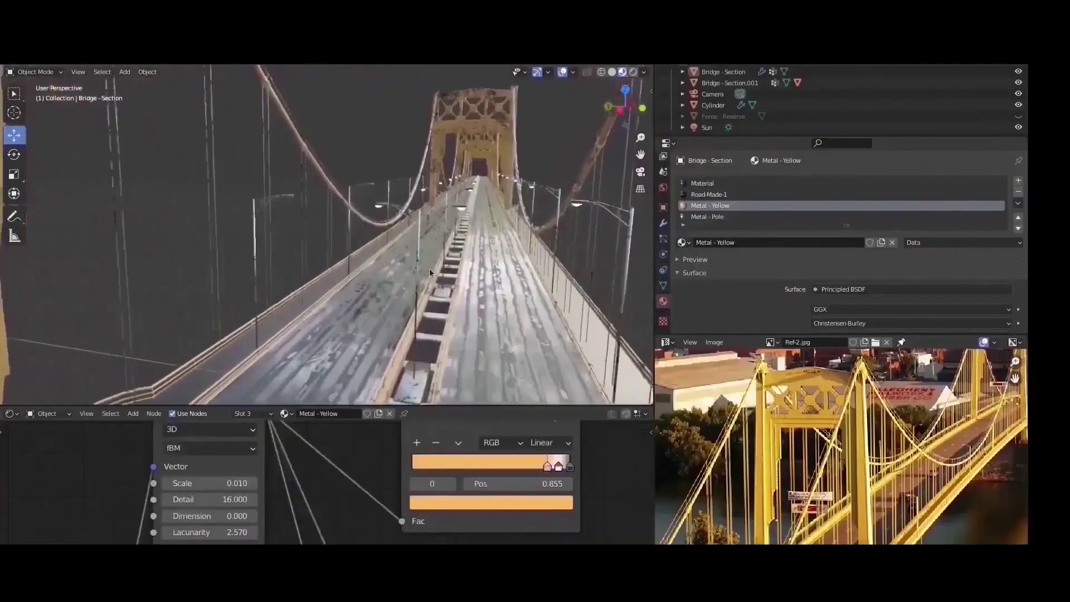
scroll(429, 269, up, 2)
scroll(430, 259, up, 2)
scroll(428, 256, up, 2)
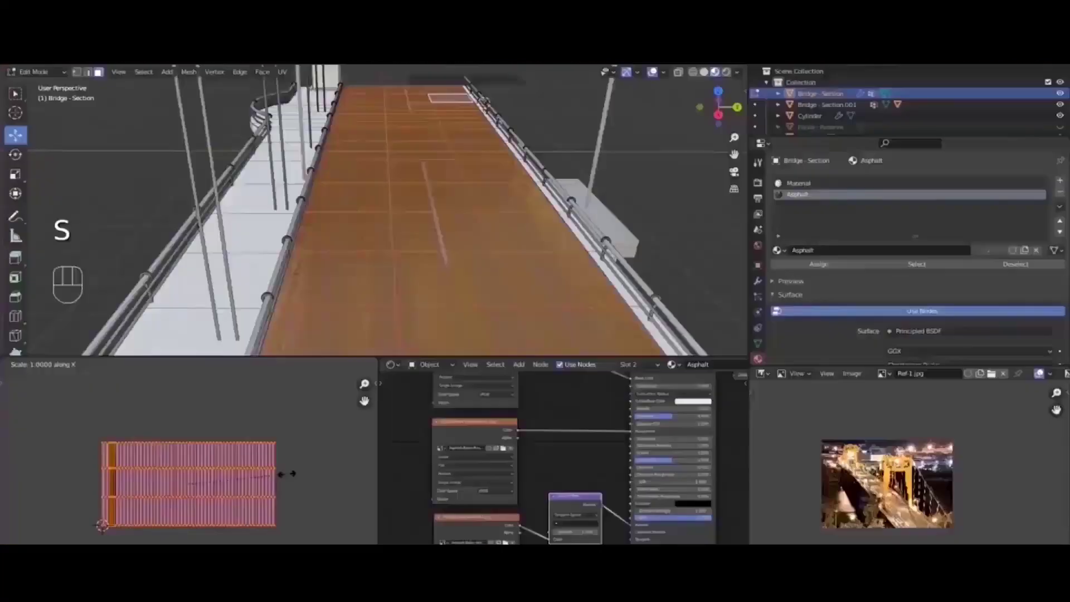
text(0)
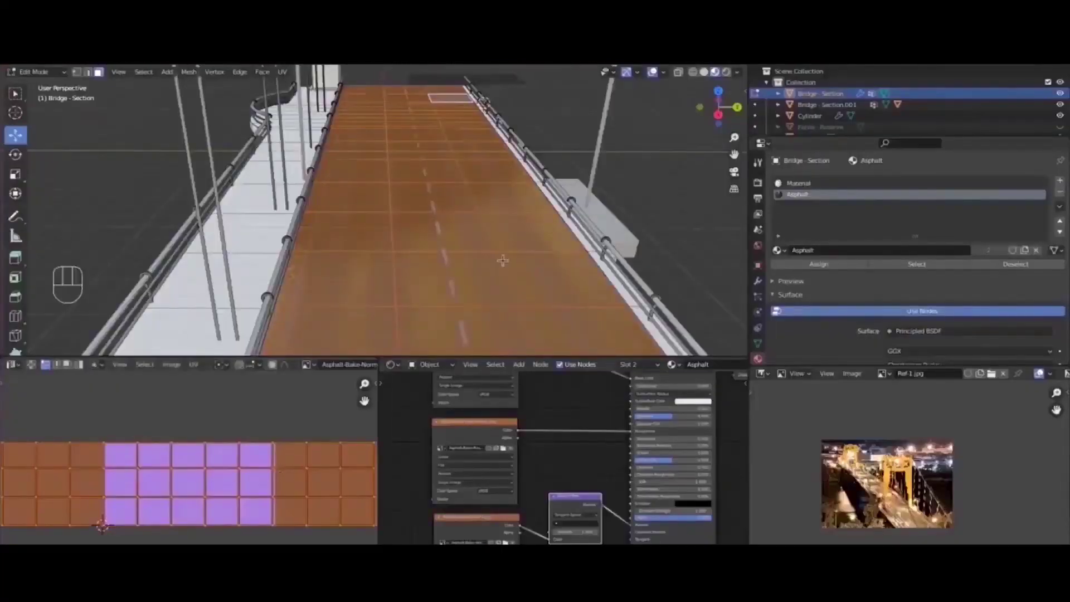
Return to Object Mode and orbit to a low view along the stretched road
key(Tab)
mouse_move(503, 261)
middle_down()
mouse_move(314, 249)
mouse_move(330, 239)
middle_up()
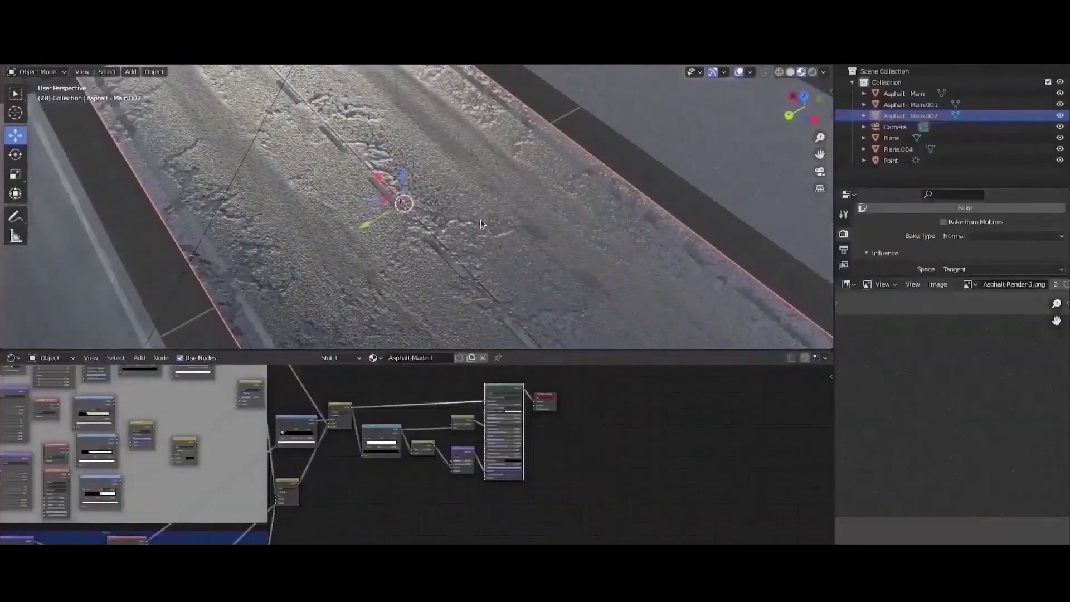
middle_drag(481, 220, 432, 201)
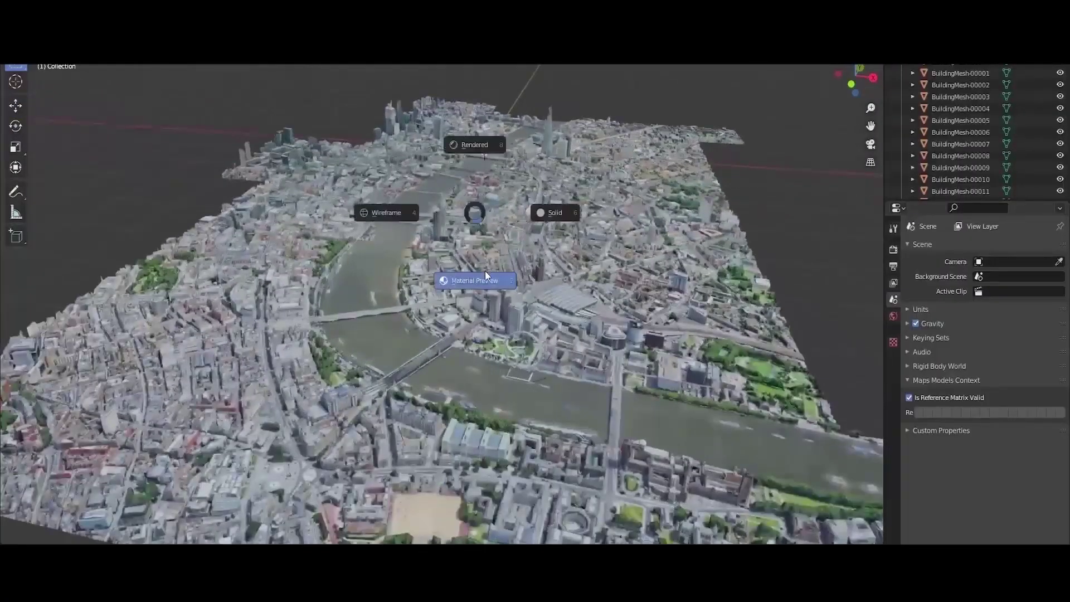
Switch to Material Preview and orbit in until the bridge crosses the river at centre
click(465, 280)
middle_drag(466, 279, 480, 273)
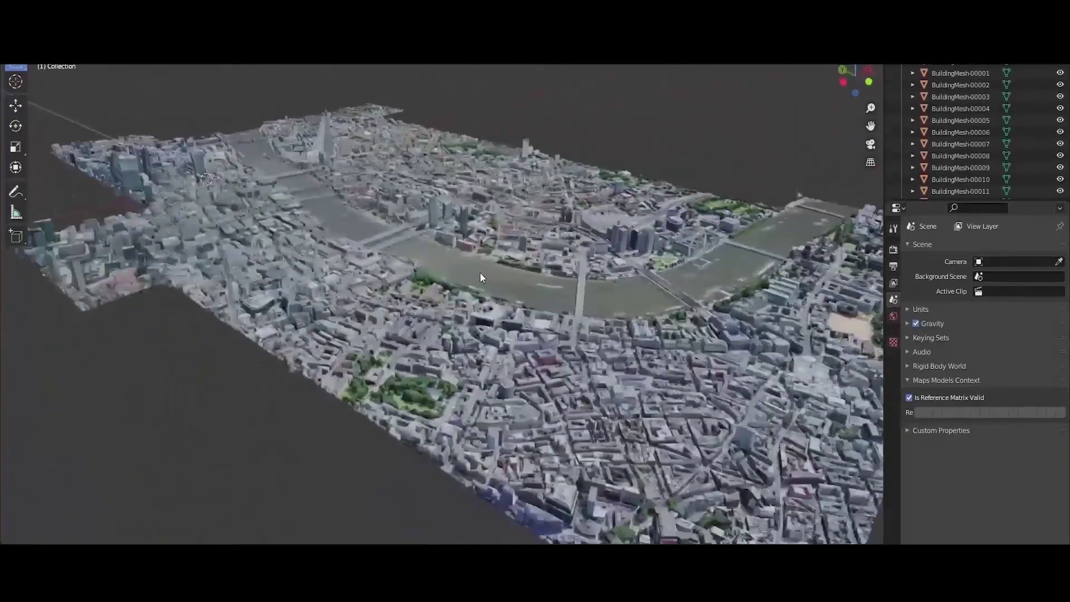
scroll(480, 273, up, 5)
middle_drag(468, 214, 449, 255)
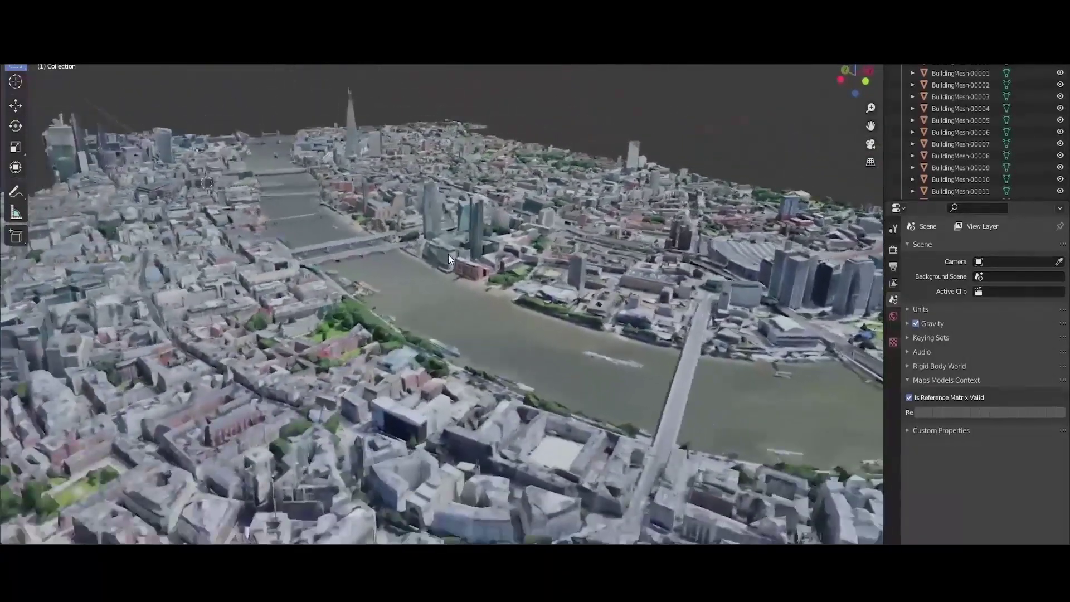
scroll(448, 255, up, 3)
mouse_move(459, 217)
middle_down()
mouse_move(438, 220)
mouse_move(604, 241)
mouse_move(449, 251)
mouse_move(572, 248)
mouse_move(431, 264)
middle_up()
scroll(439, 241, up, 3)
scroll(449, 250, down, 3)
scroll(467, 224, down, 3)
scroll(464, 258, up, 4)
scroll(464, 264, down, 5)
scroll(520, 227, down, 3)
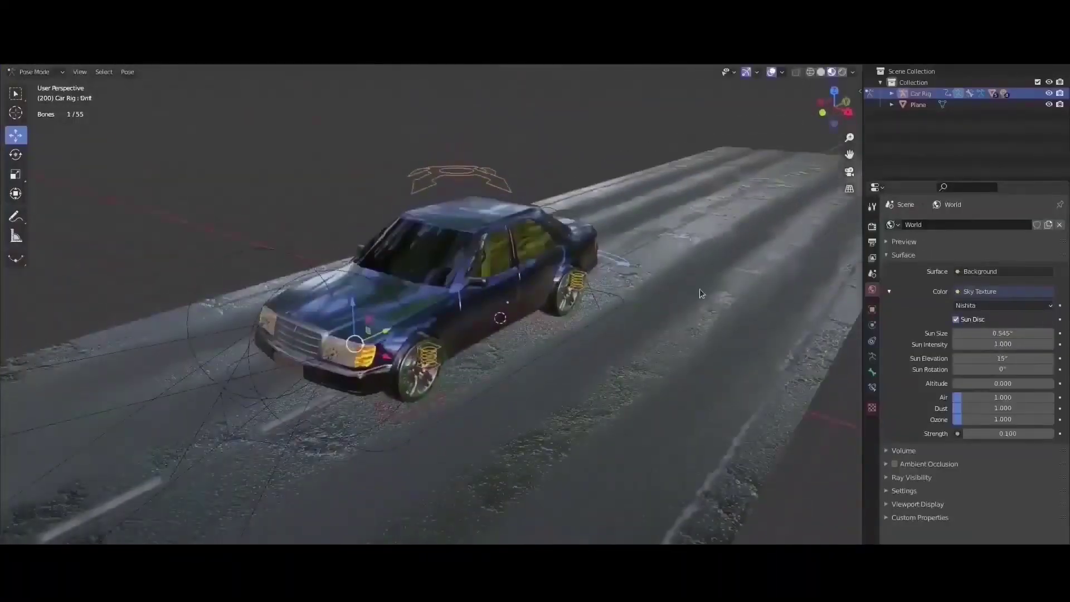
Rotate the car rig about Z and move it along the road on Y
key(r)
key(z)
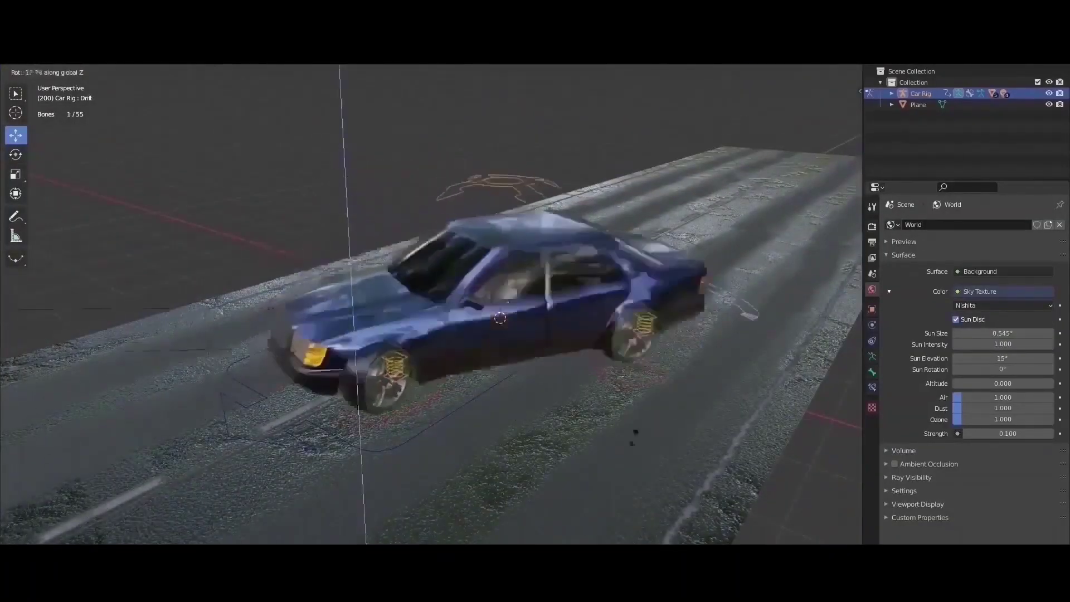
key(g)
key(y)
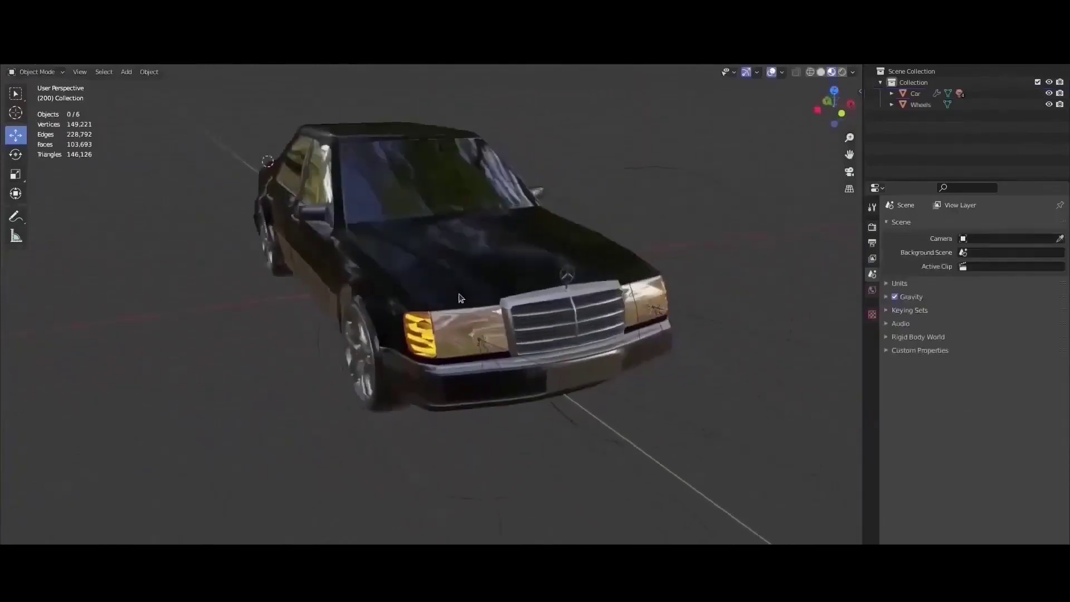
Select the car's Wheels object and stop the camera animation playback
mouse_move(491, 326)
middle_down()
mouse_move(546, 308)
mouse_move(487, 340)
middle_up()
click(509, 333)
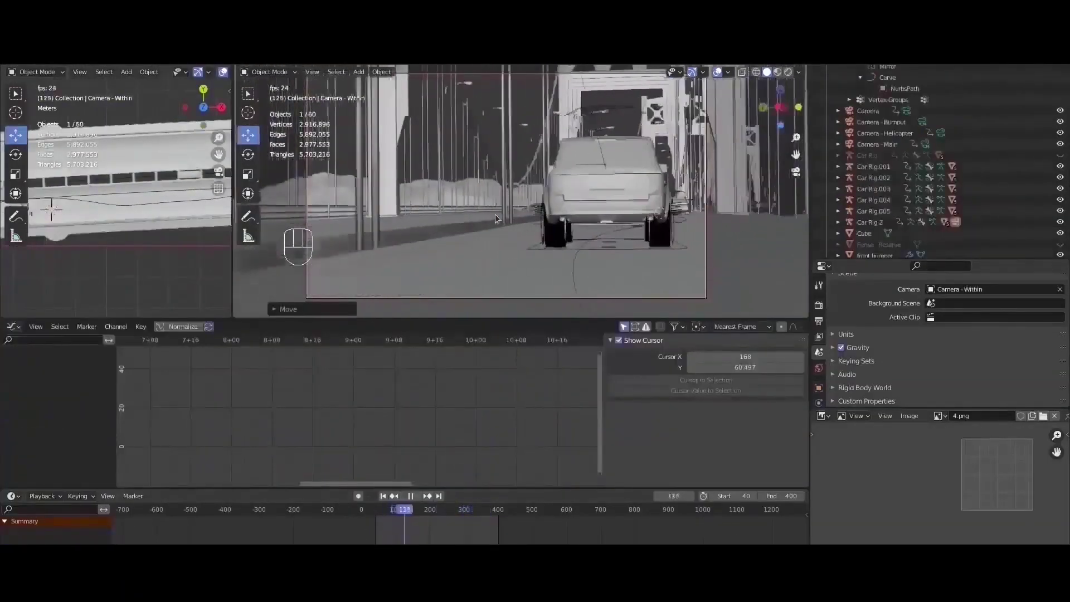
key(space)
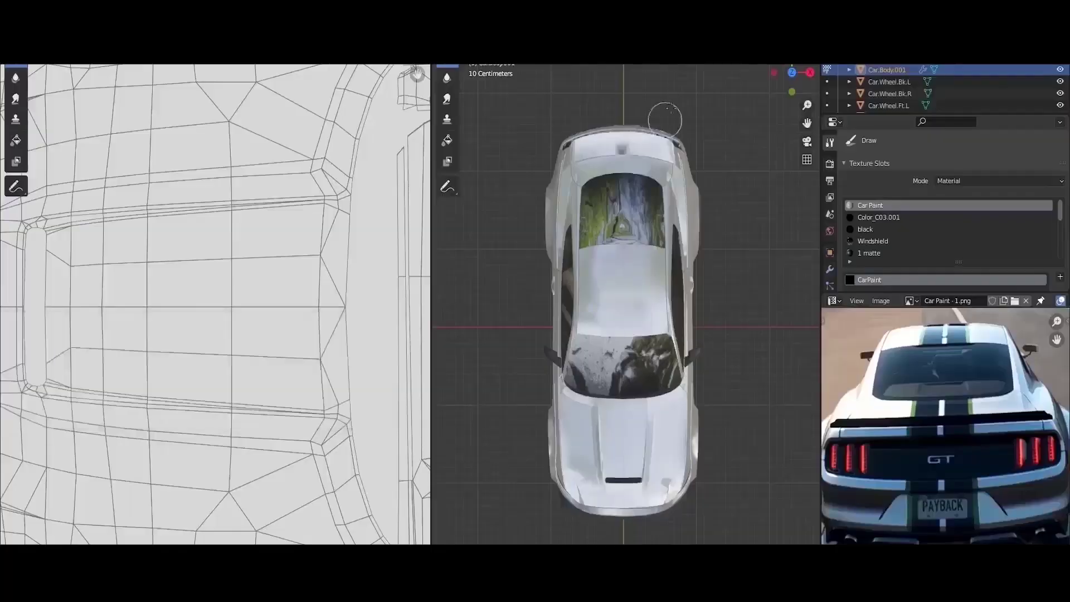
scroll(368, 203, down, 1)
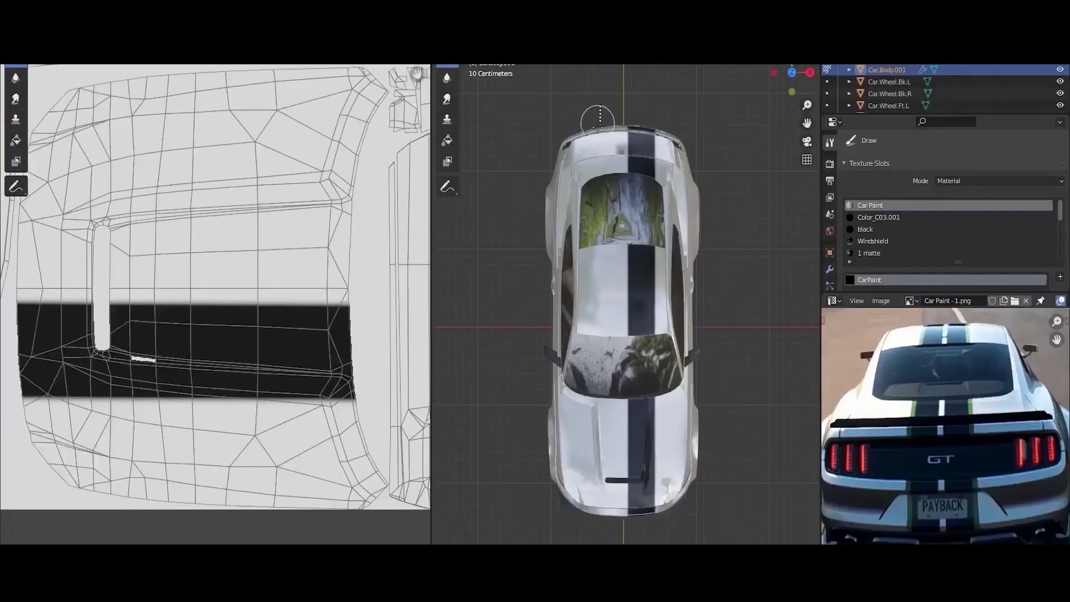